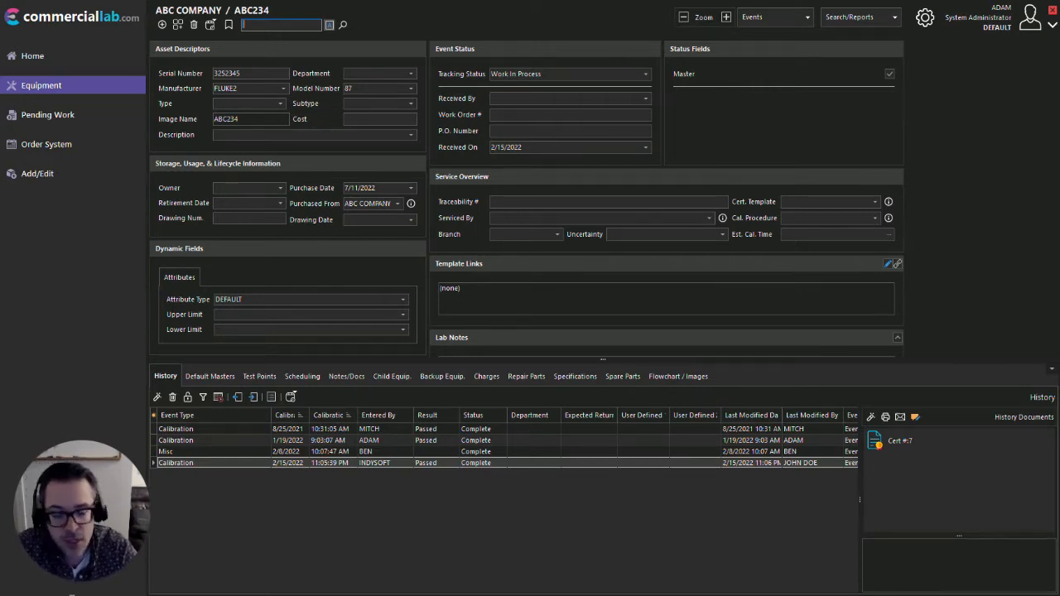
Enlarge the equipment screen by one zoom level, and return it to the original size
click(727, 17)
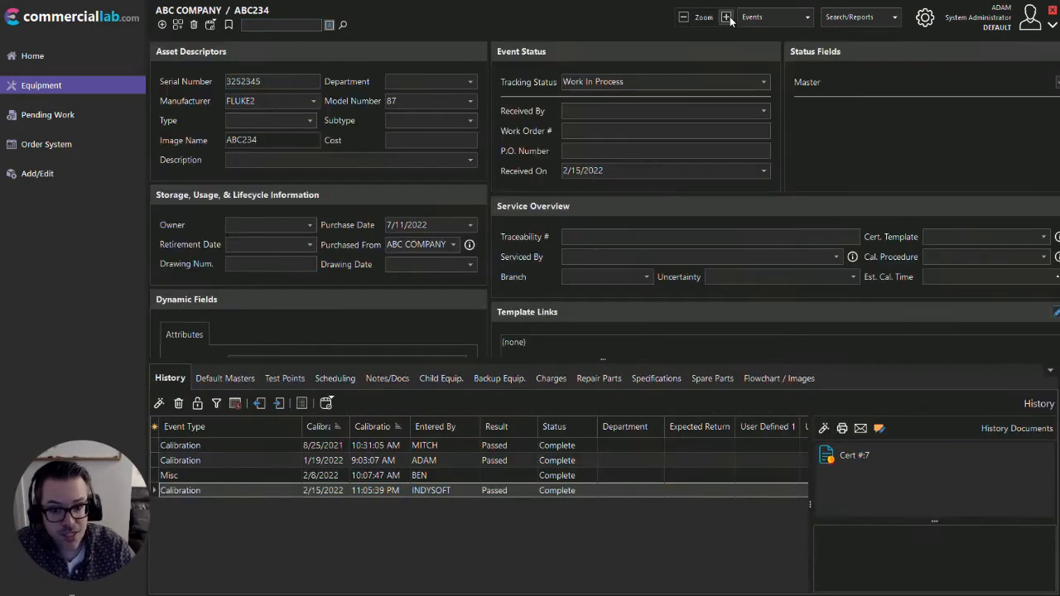
click(684, 20)
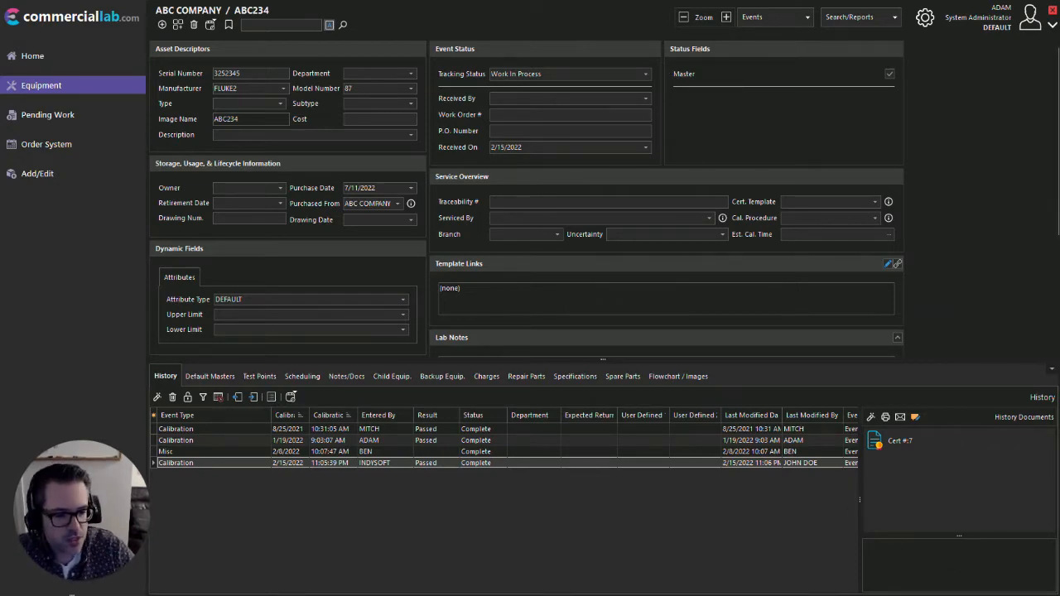
Switch to the IndySoft Layout Designer and insert the Lab Custom 5 field below !SQL=ENTERSQLHERE! in Storage, Usage, & Lifecycle Information, then minimize the designer
key(alt+Tab)
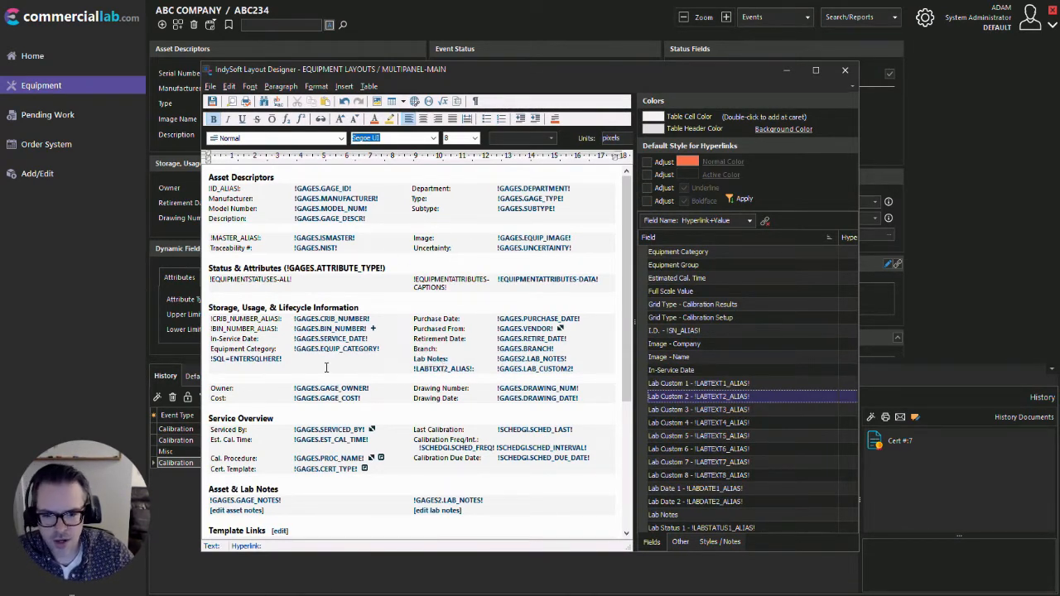
click(253, 369)
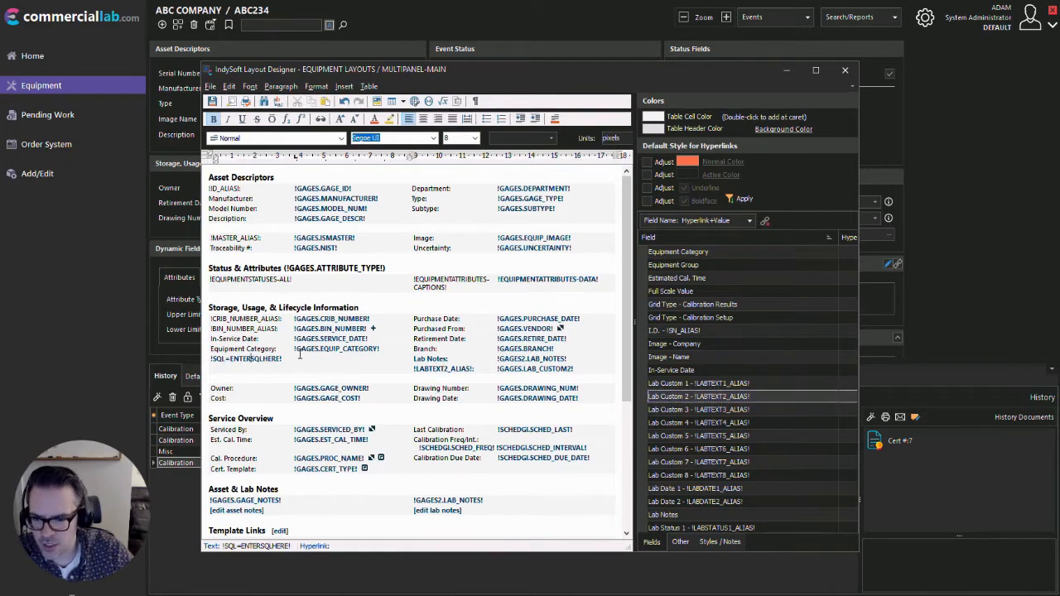
click(288, 358)
click(287, 359)
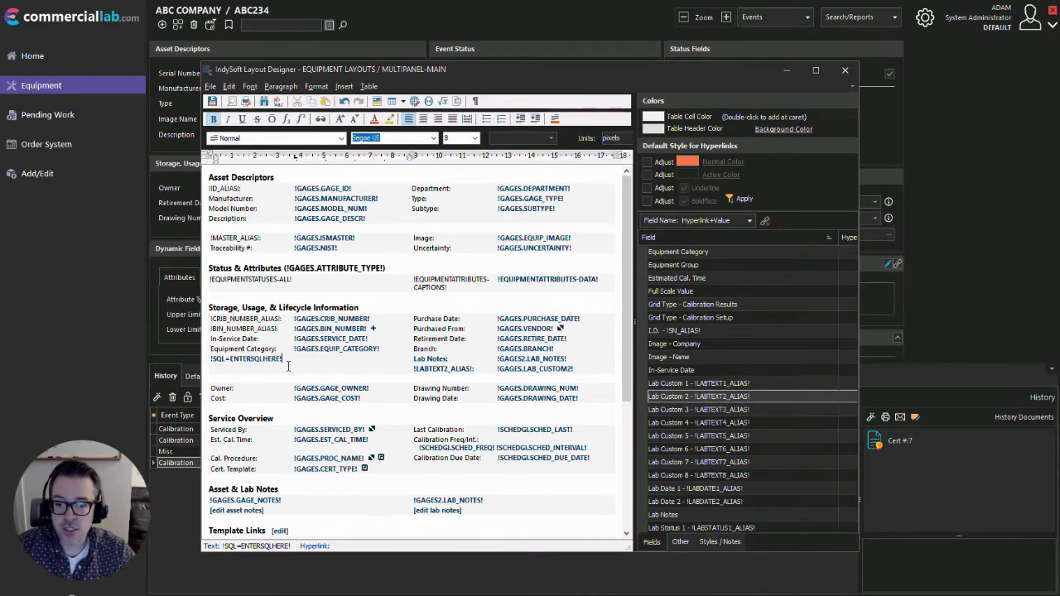
double_click(699, 435)
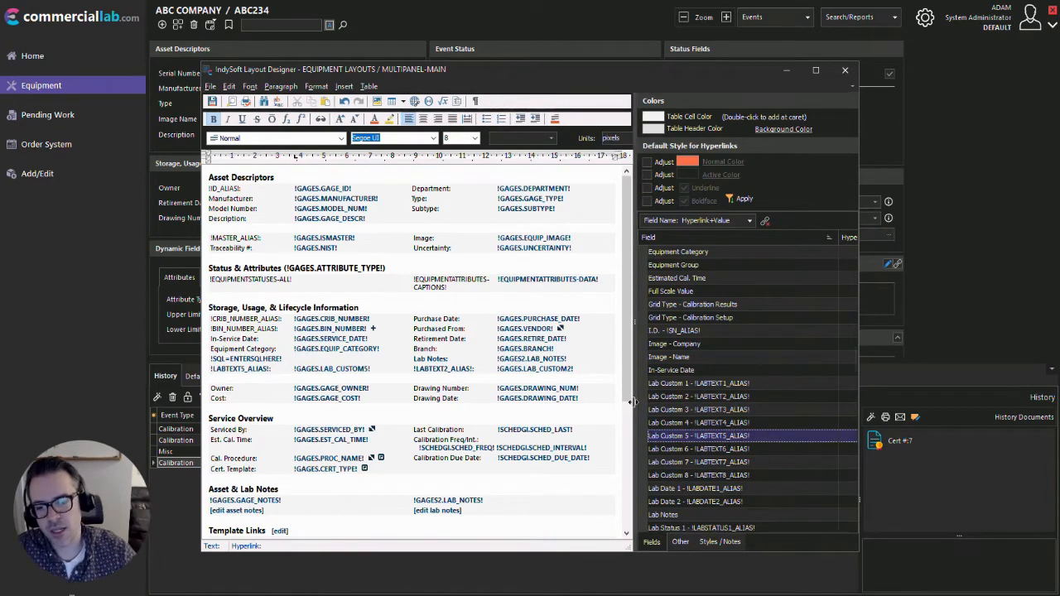
scroll(667, 396, down, 3)
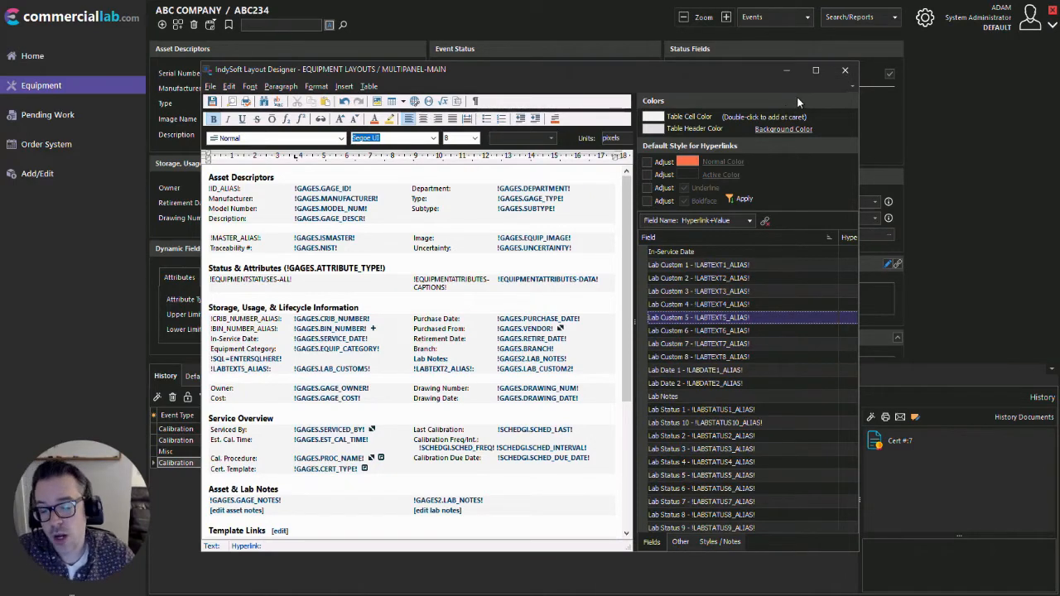
click(788, 70)
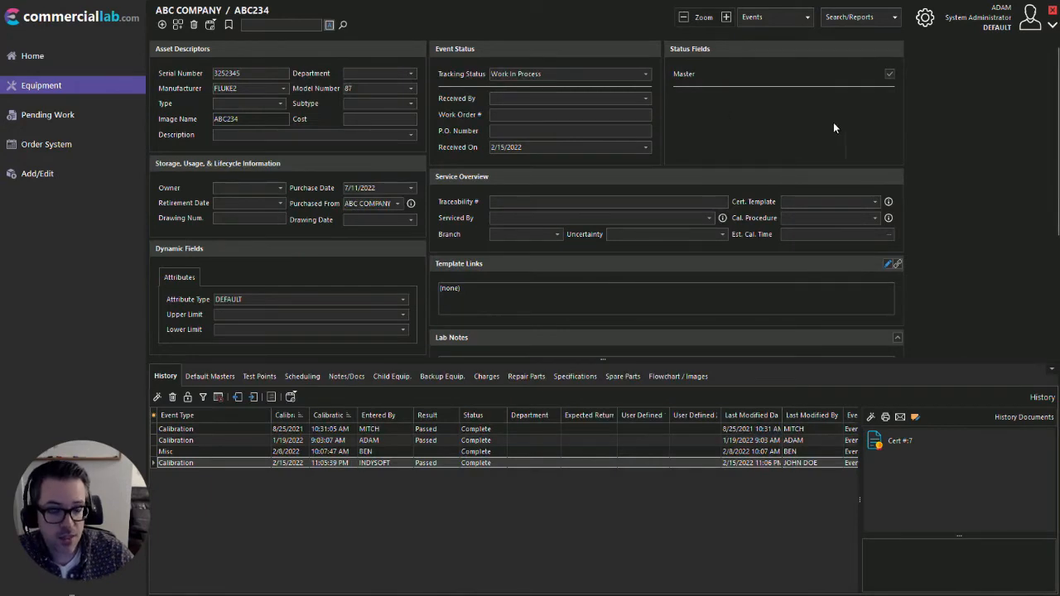
Start customizing the equipment layout and add the User Created 7 item to the Status Fields group
right_click(735, 113)
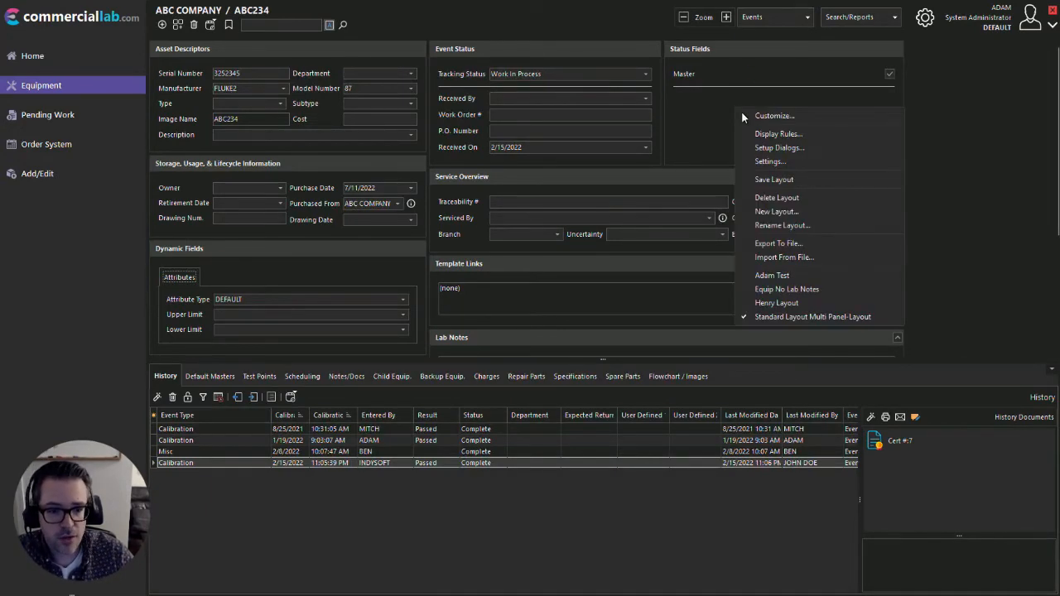
click(765, 115)
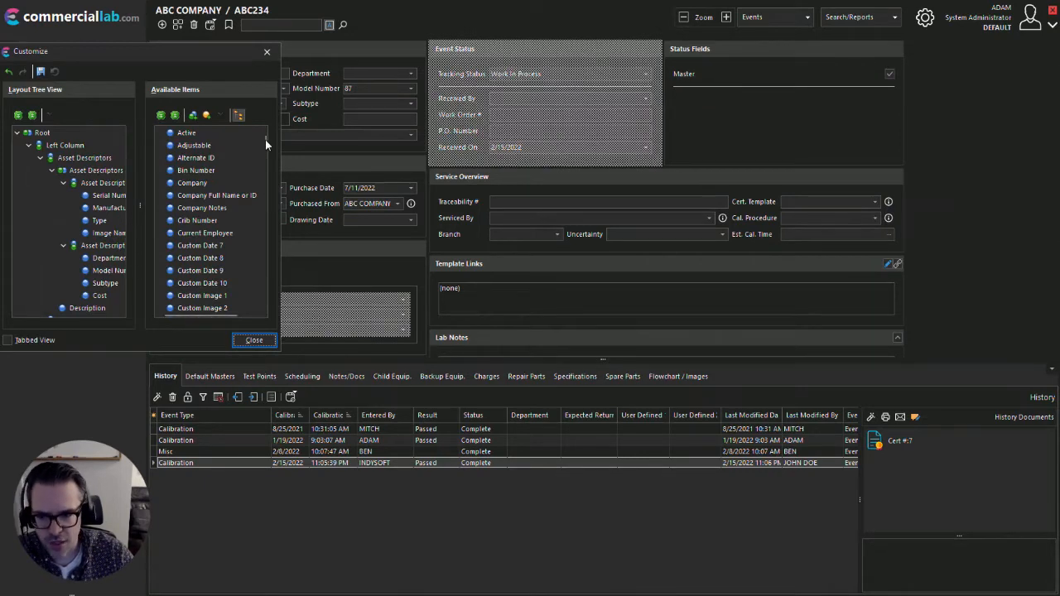
drag(265, 142, 269, 261)
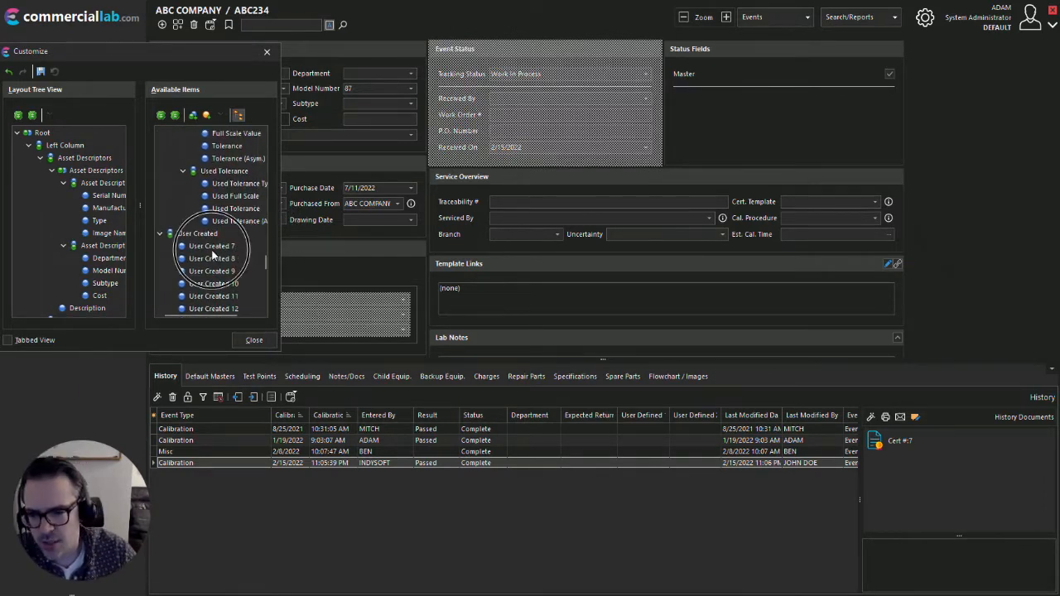
drag(205, 248, 699, 146)
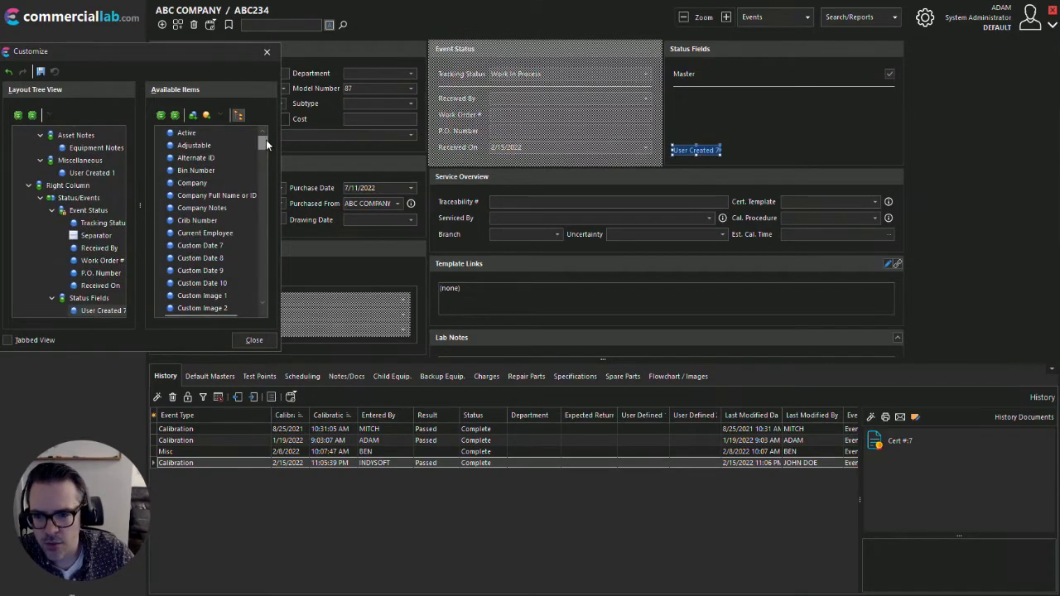
Add the User Created 8 item above User Created 7 in the Status Fields group and finish customizing
drag(266, 139, 261, 263)
scroll(260, 262, down, 5)
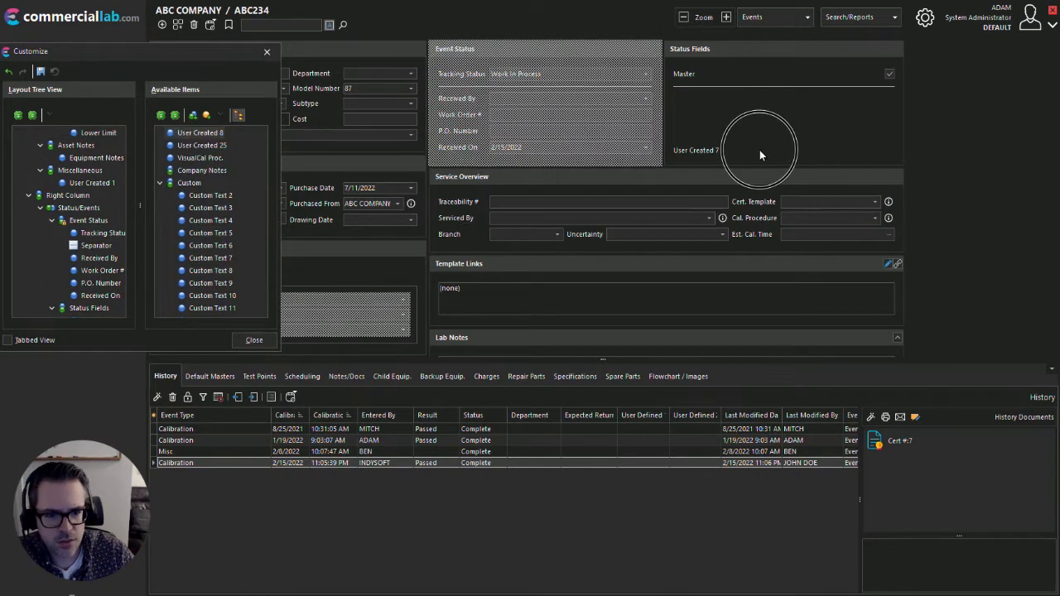
drag(760, 150, 710, 135)
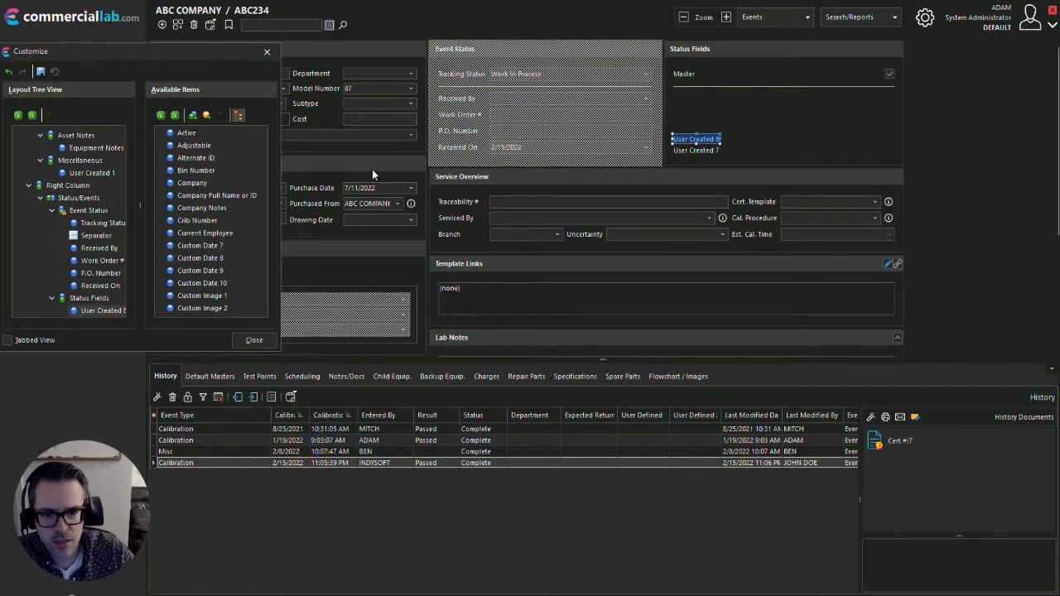
click(253, 342)
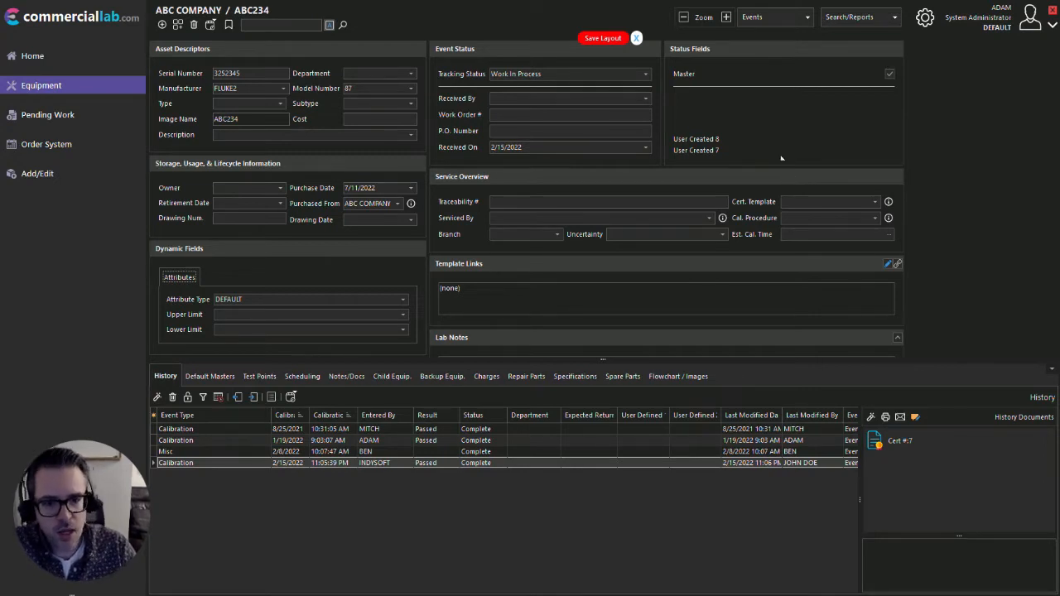
Edit the User Created 7 label, find "sql" among the merge items, and insert !SQL=ENTERSQLHERE! into its markup
right_click(710, 153)
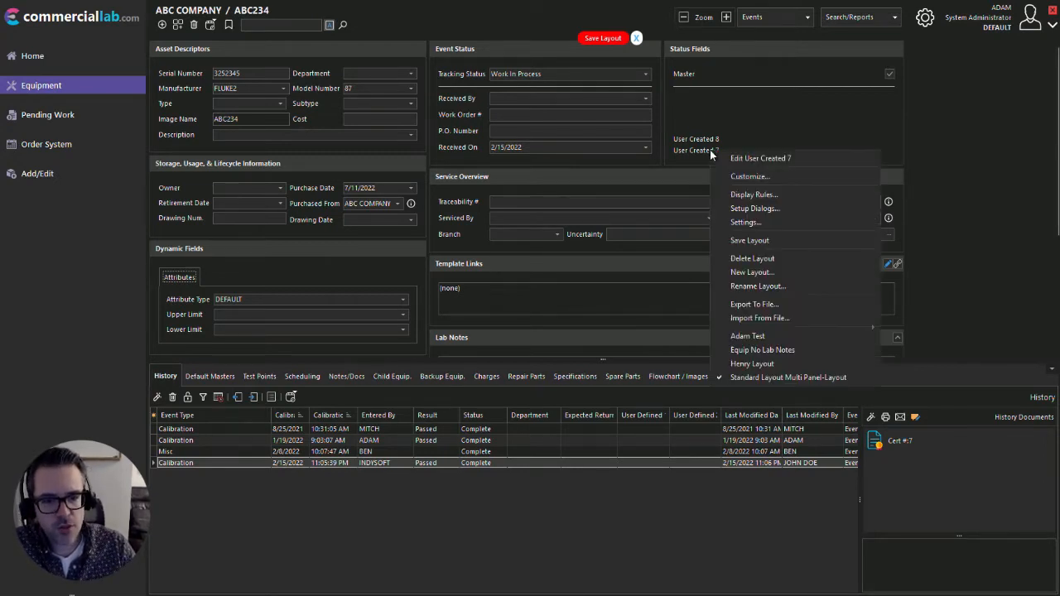
click(768, 157)
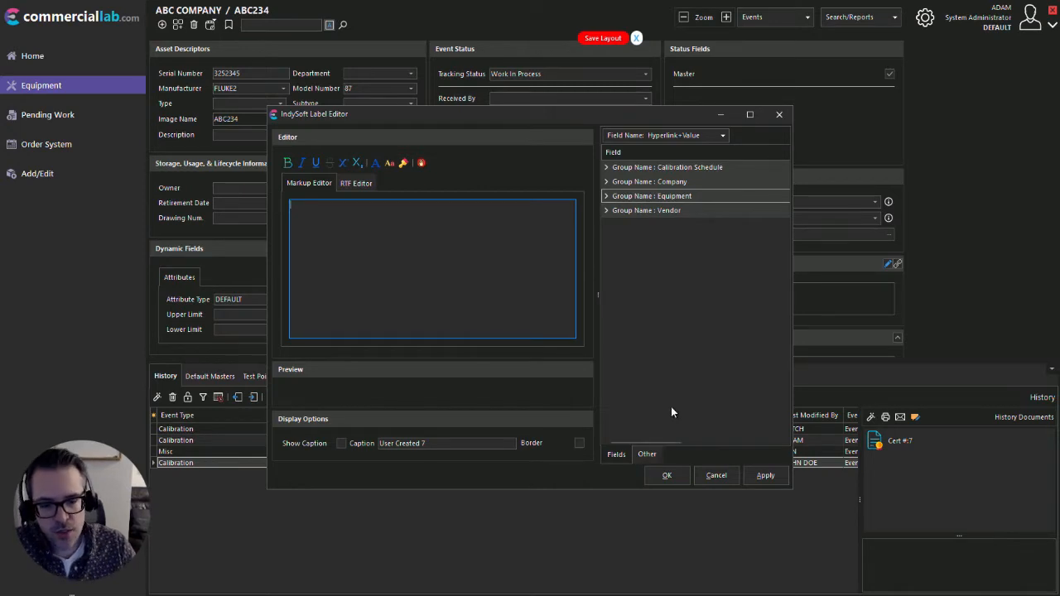
click(646, 454)
click(681, 137)
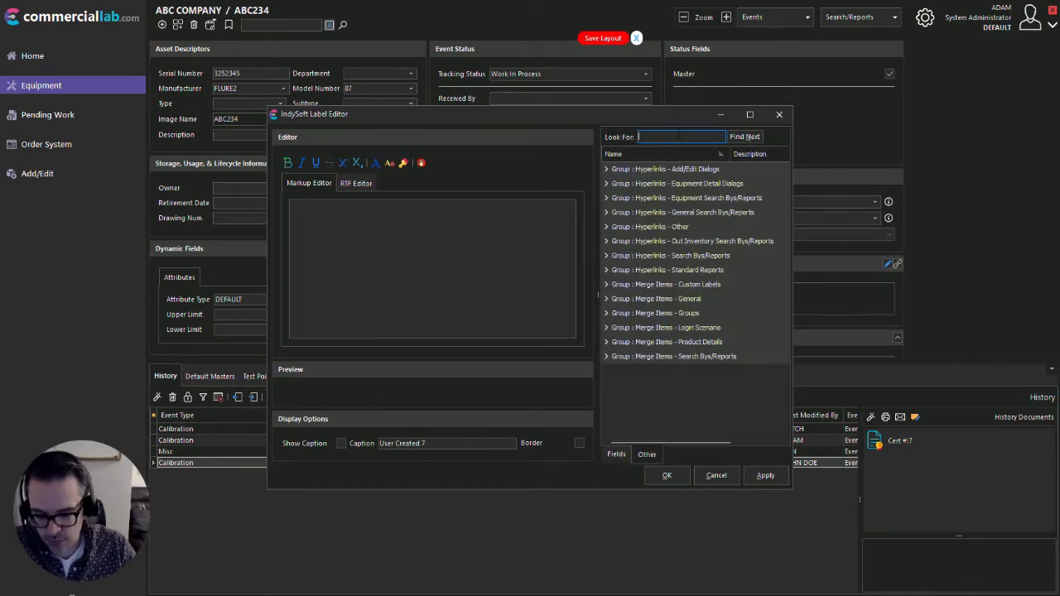
text(sql)
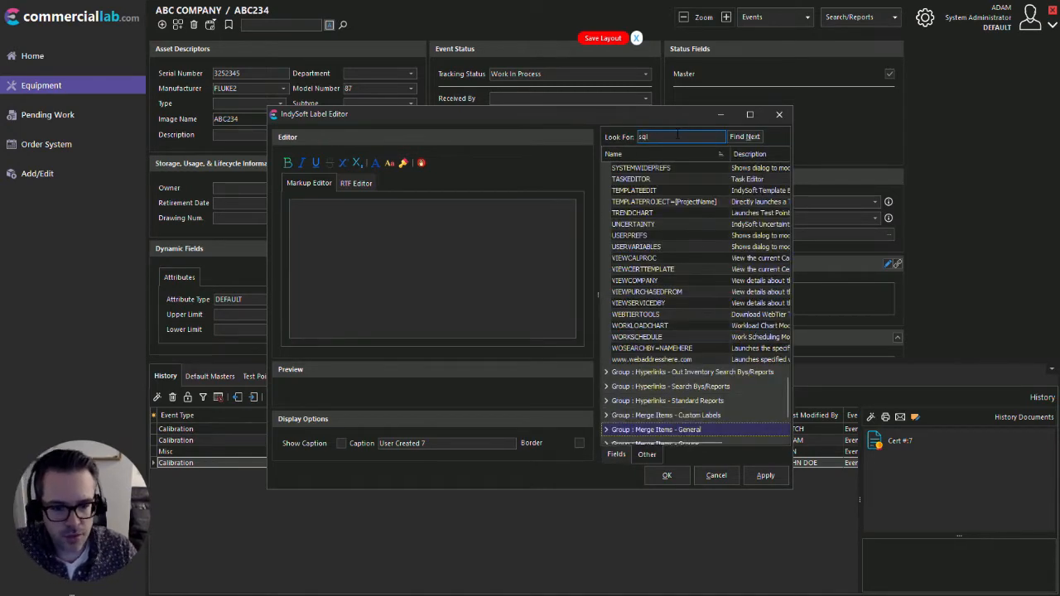
click(607, 429)
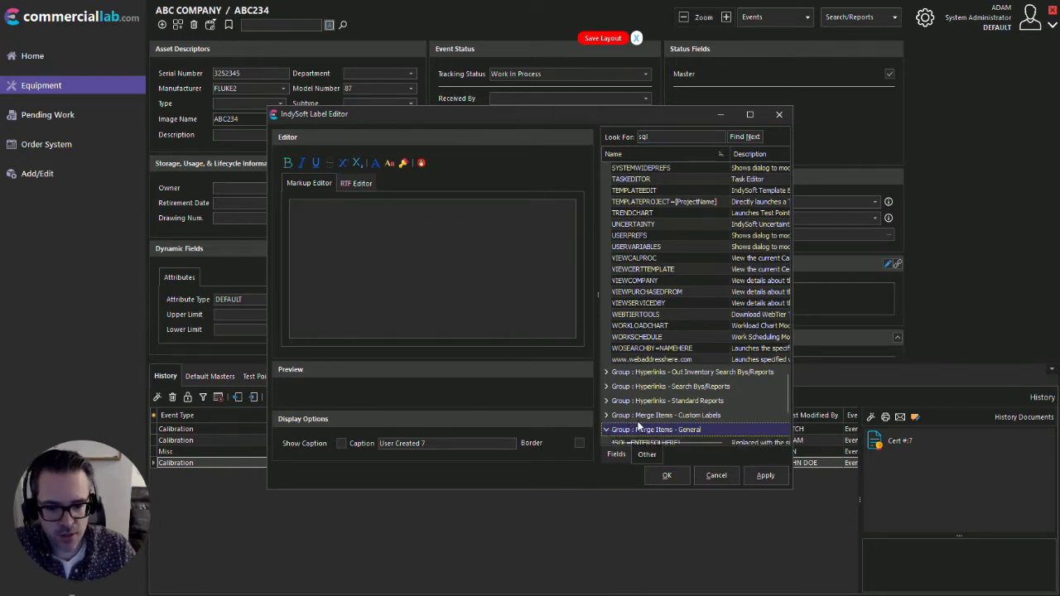
scroll(642, 416, down, 1)
click(656, 412)
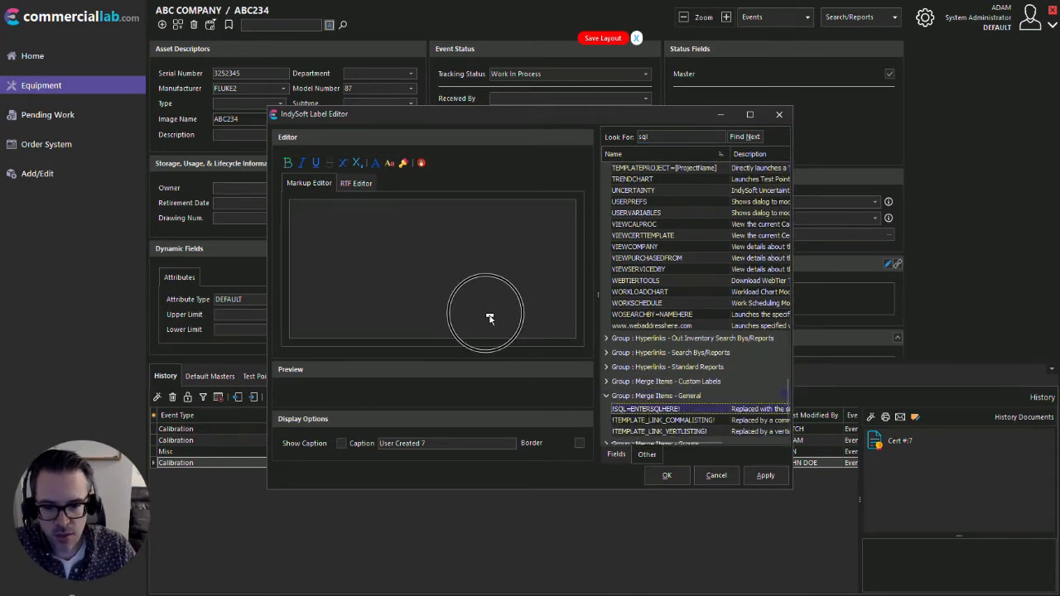
double_click(632, 411)
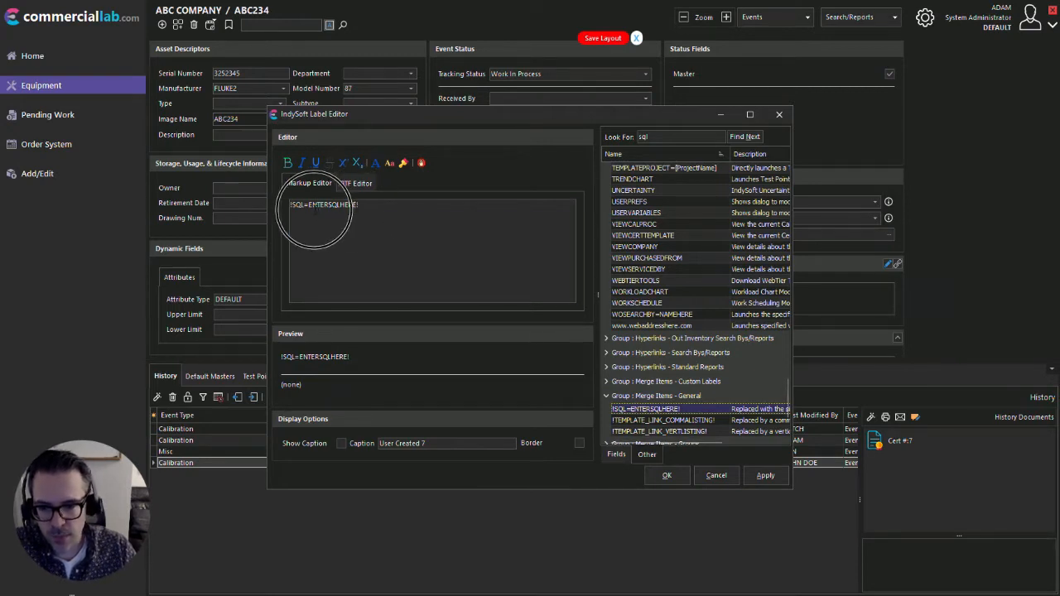
Replace the ENTERSQLHERE placeholder with the query SELECT COUNT(*) FROM GAGES and apply the label
double_click(310, 205)
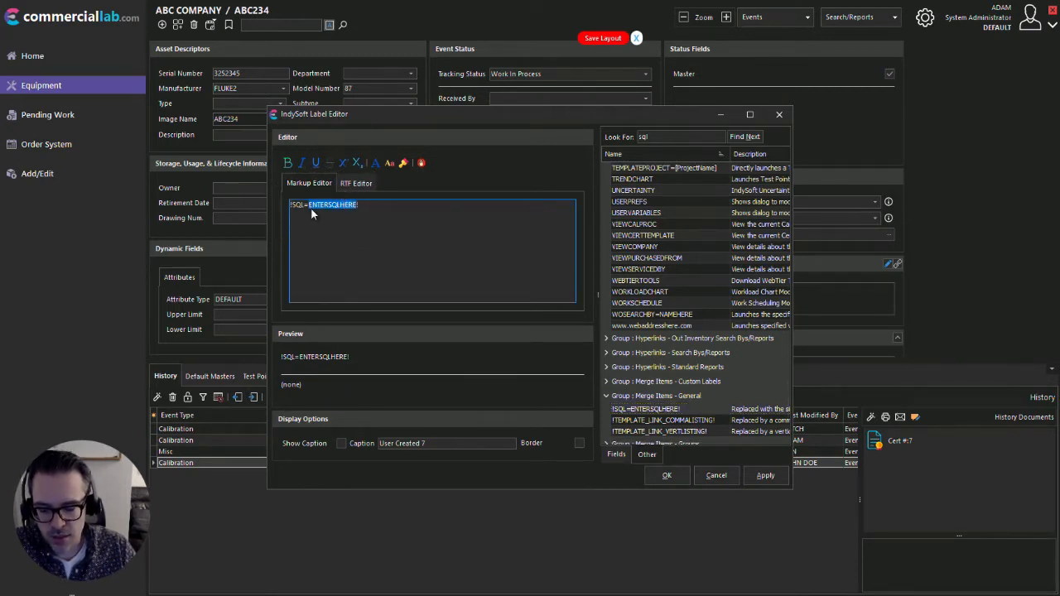
text(SELEC)
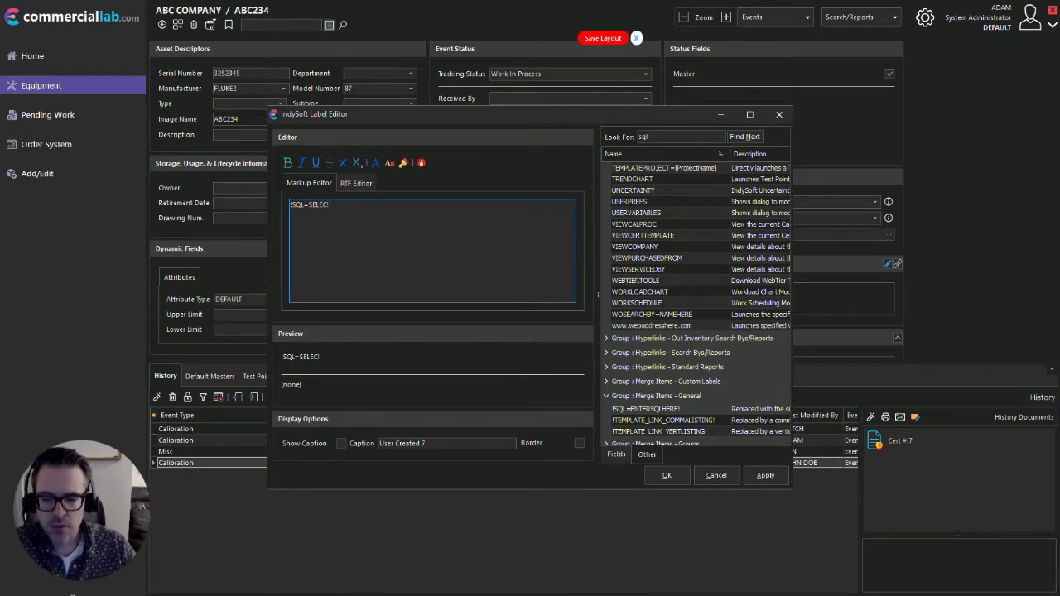
text(T COUNT(*) FROM GAGES !)
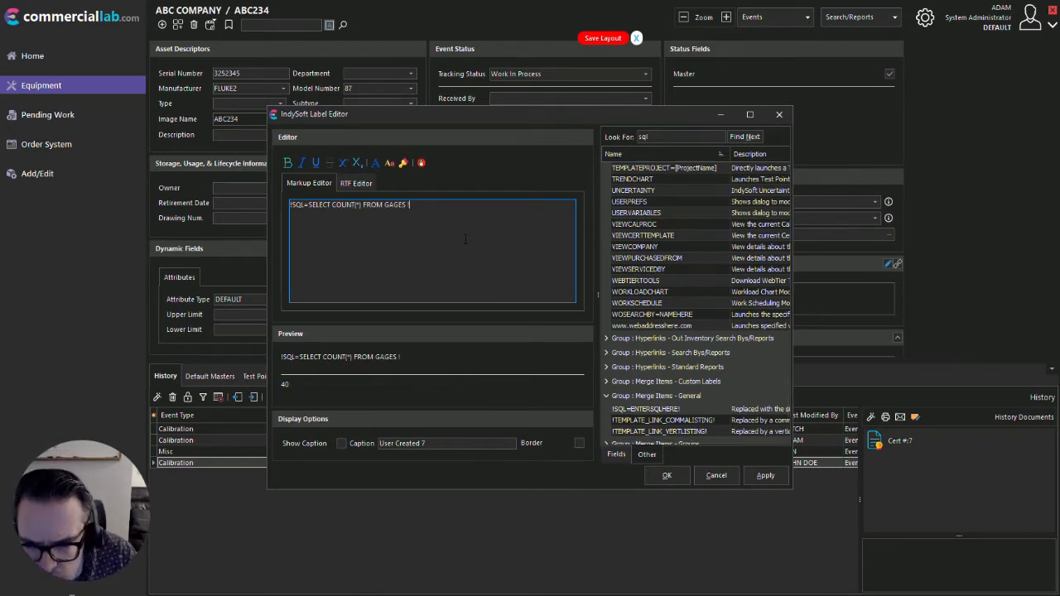
key(BackSpace)
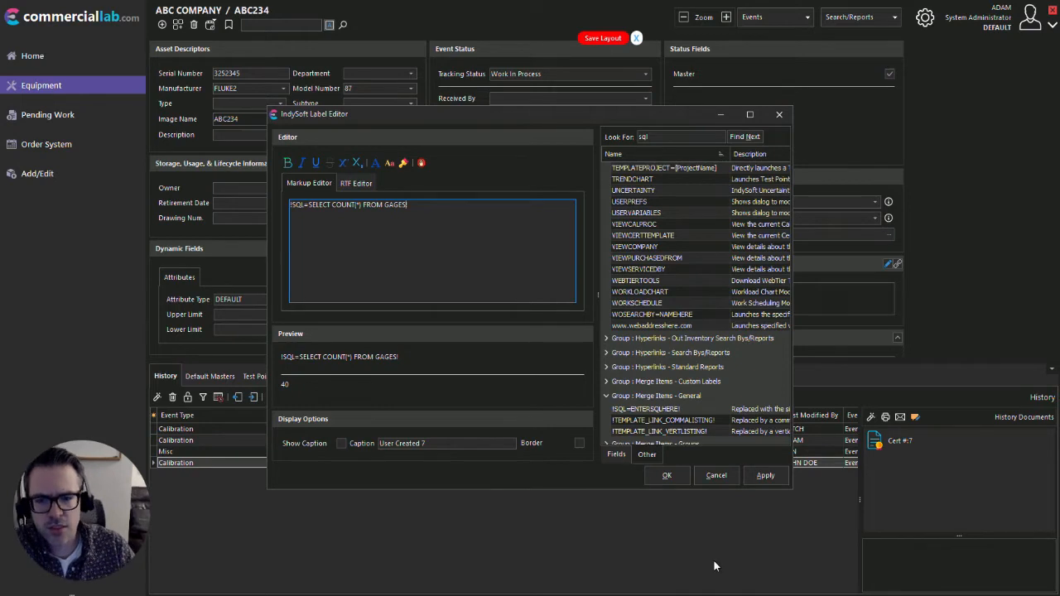
click(763, 474)
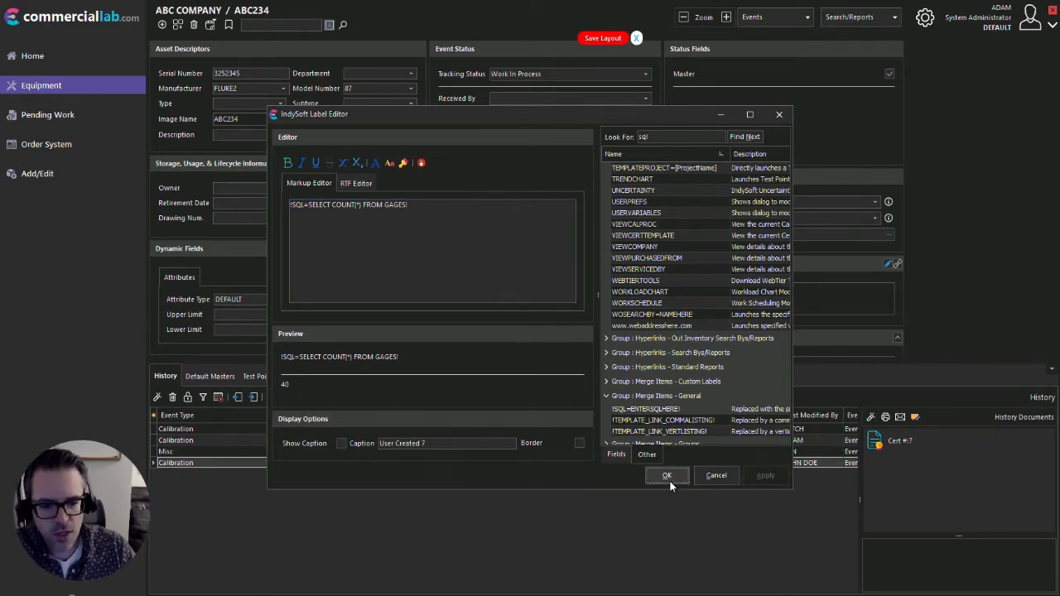
click(668, 476)
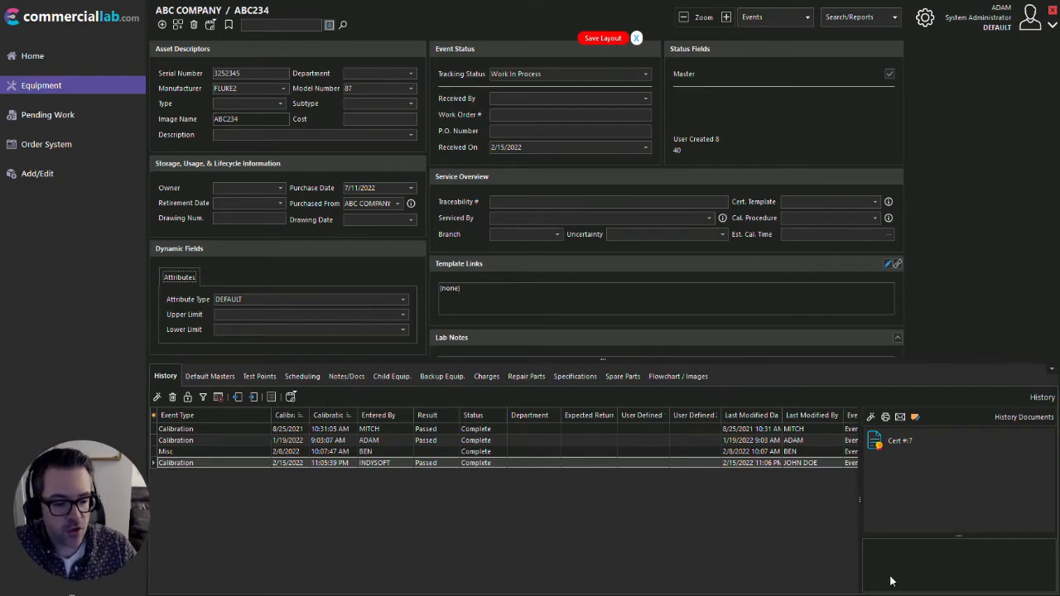
Review the MULTIPANEL-MAIN layout in the IndySoft Layout Designer and return to the equipment screen
key(alt+Tab)
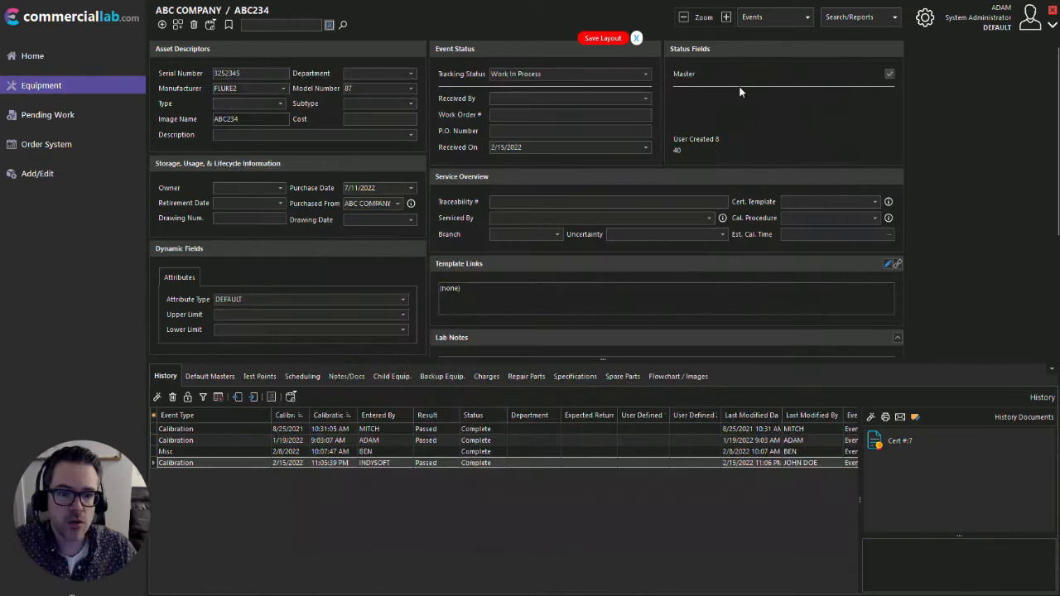
click(787, 72)
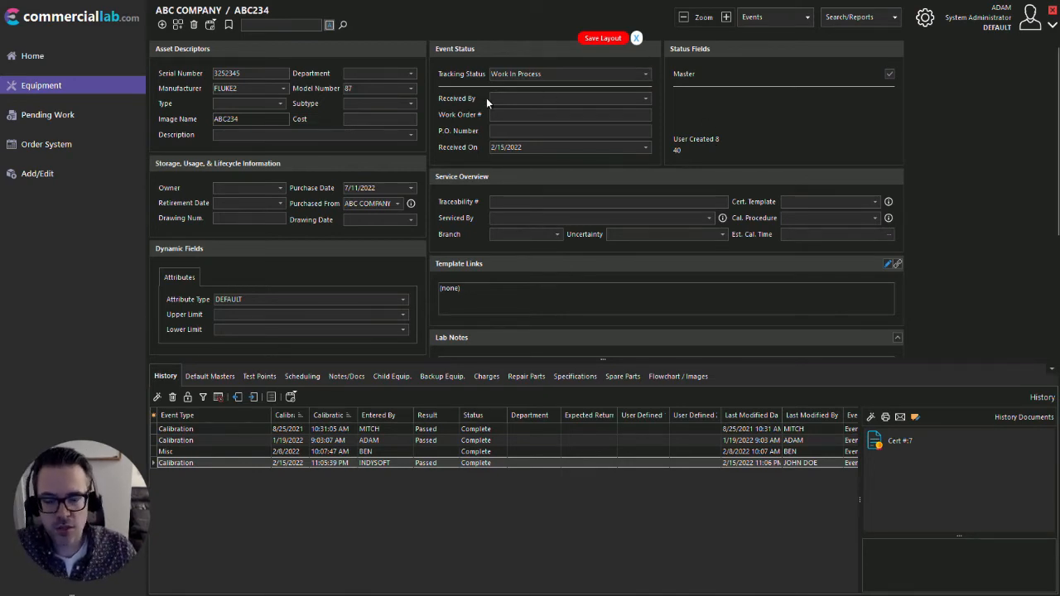
Set the equipment's Tracking Status to Awaiting Shipment
click(646, 74)
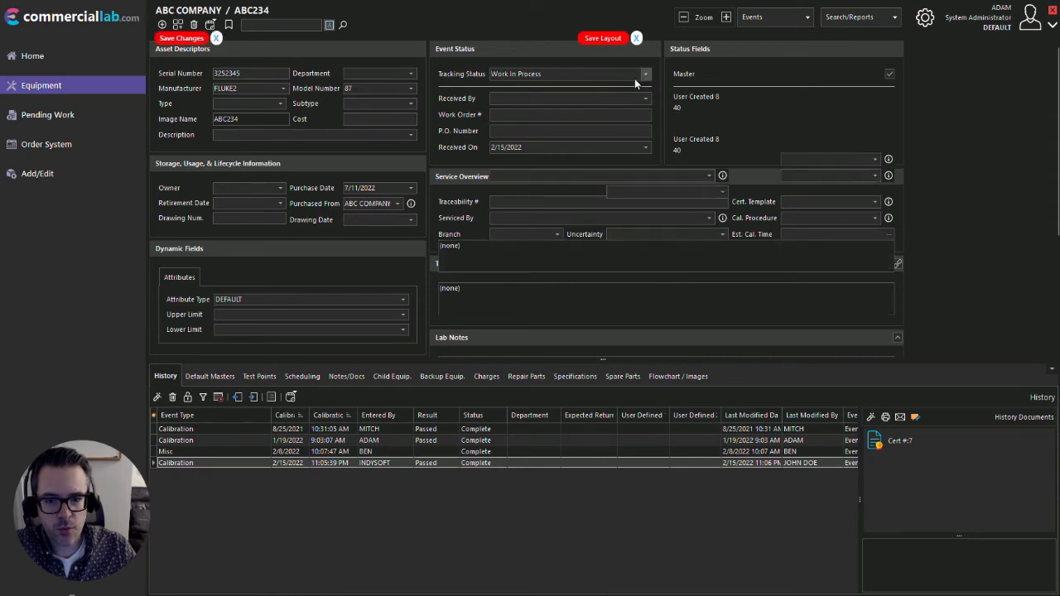
click(544, 93)
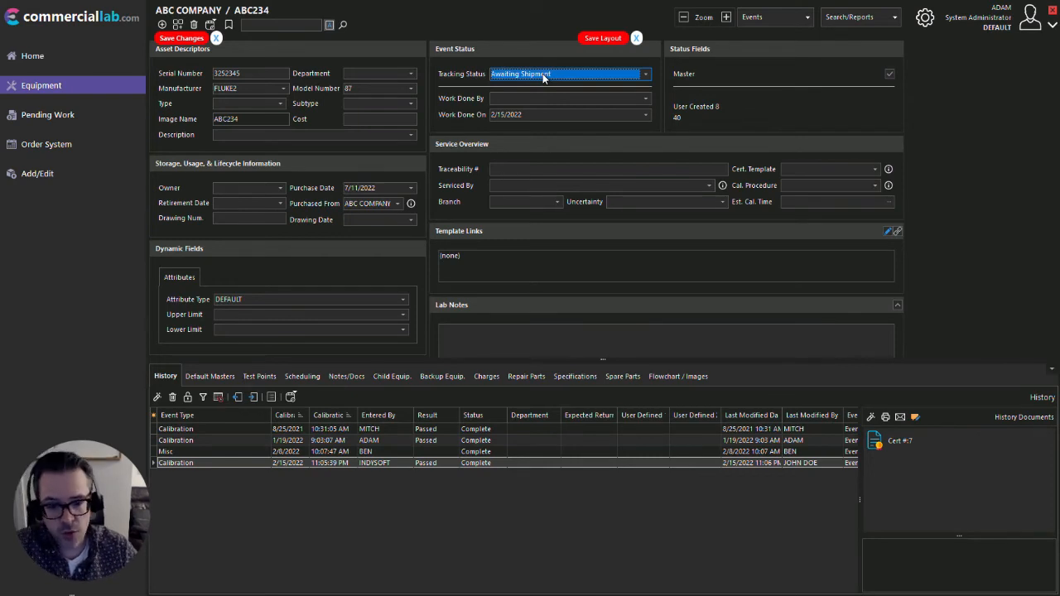
Edit the User Created 8 label so it contains the Current Employee equipment field as a hyperlink with its value
right_click(694, 113)
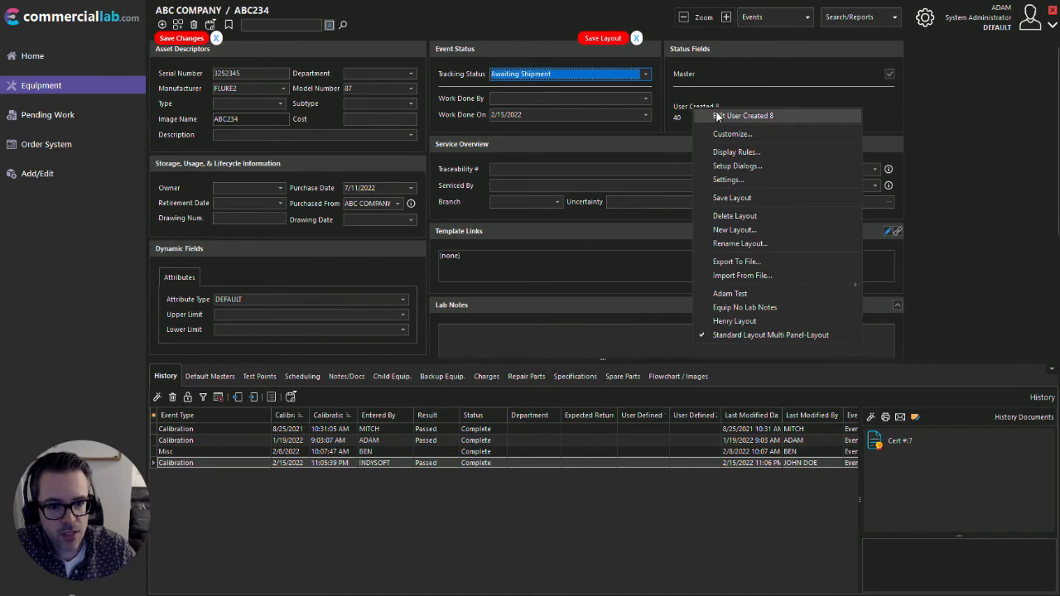
click(722, 115)
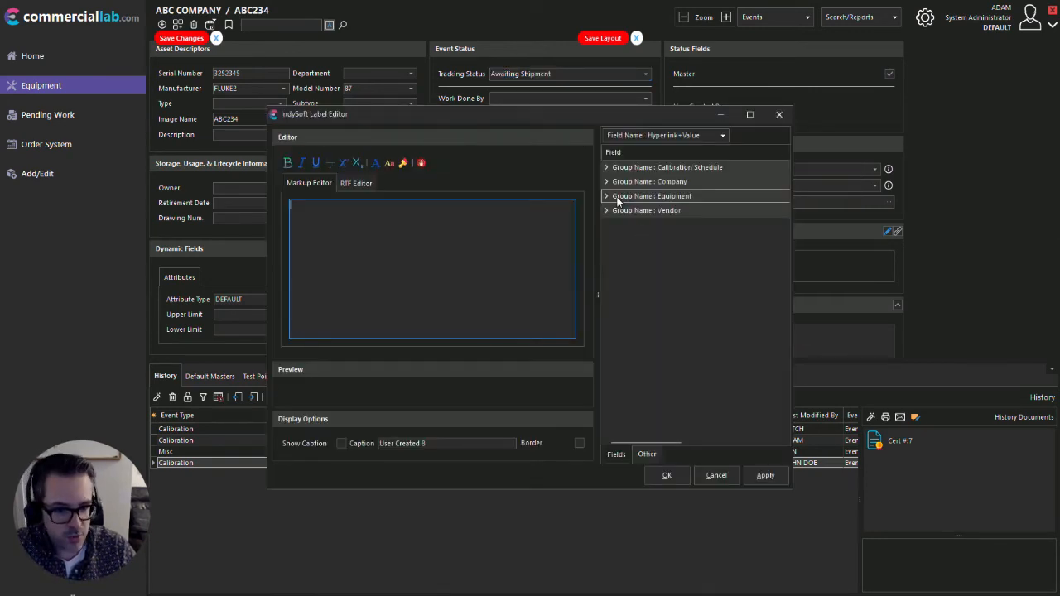
double_click(618, 198)
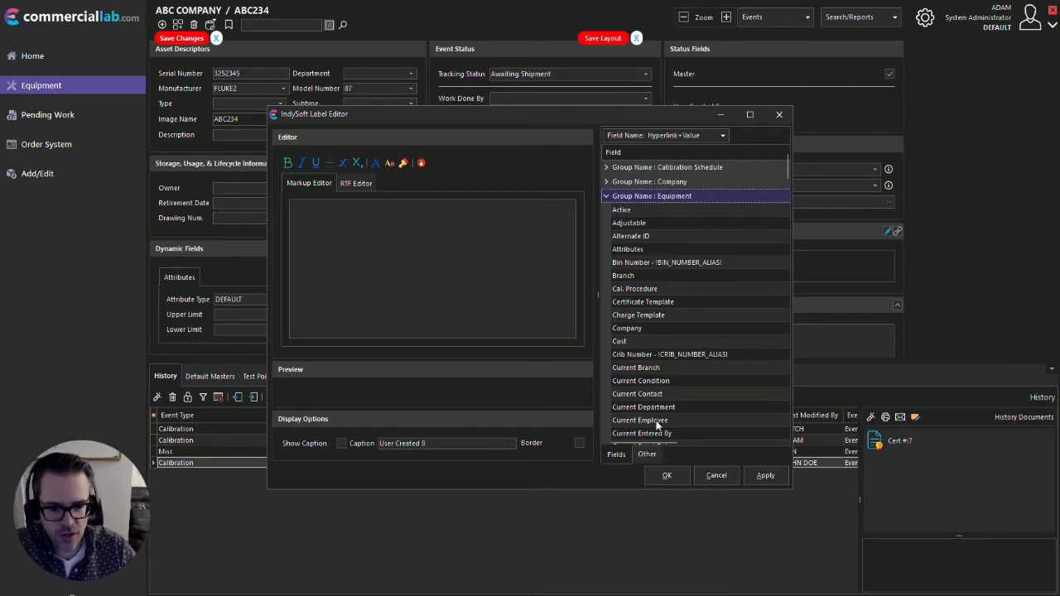
double_click(642, 421)
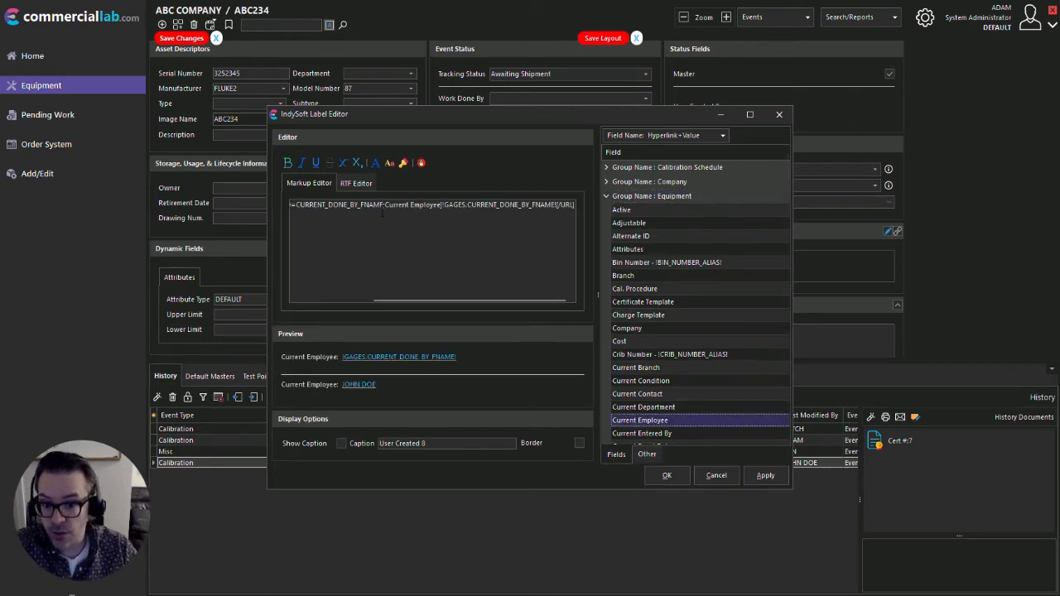
click(682, 478)
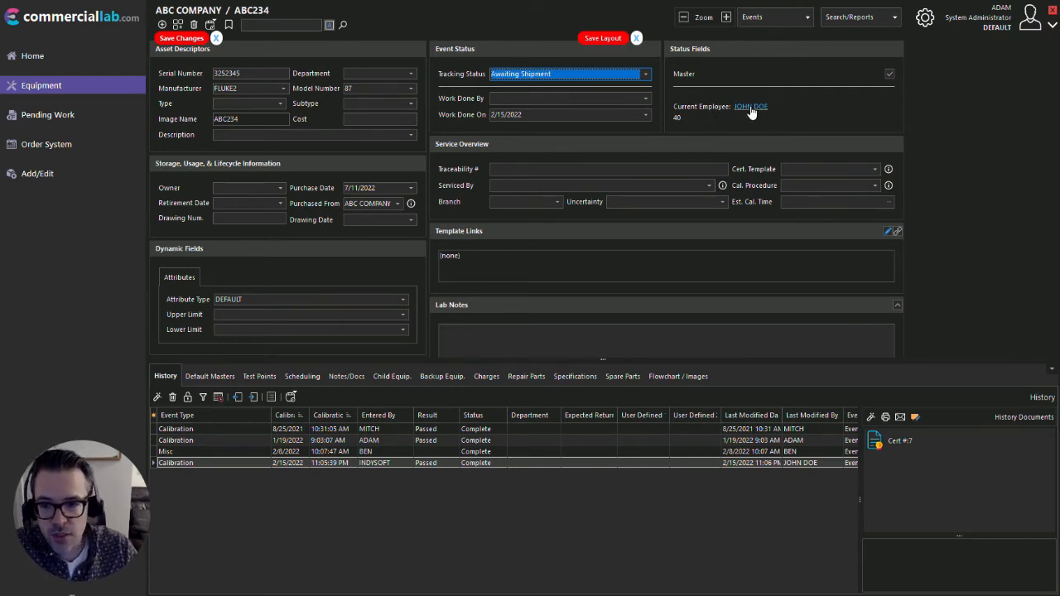
Open the Current Employee hyperlink's edit box, check its list of choices, and dismiss it without changing the value
click(808, 114)
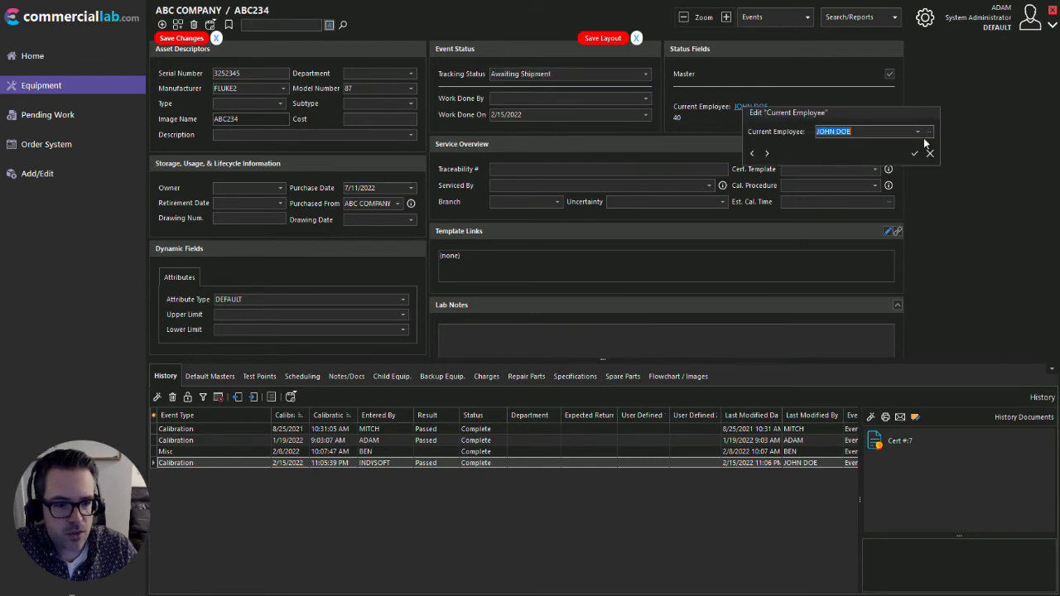
click(916, 133)
click(916, 132)
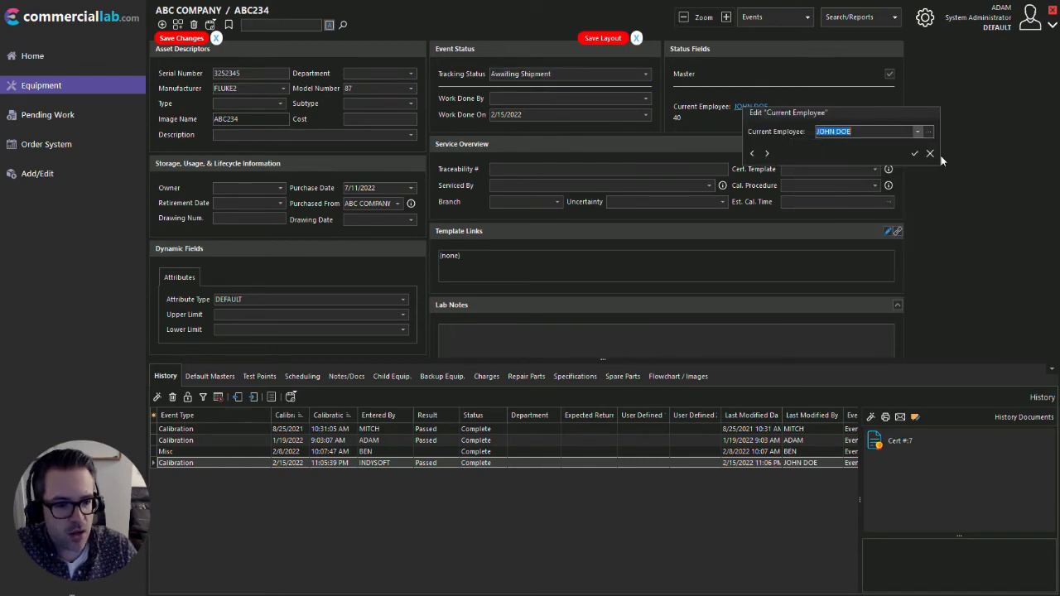
click(943, 161)
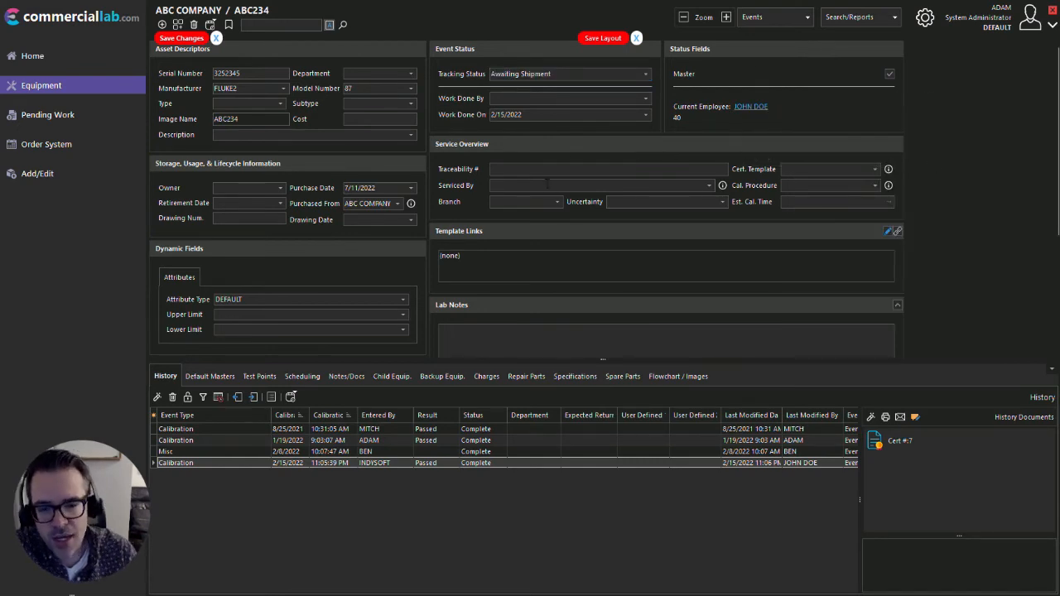